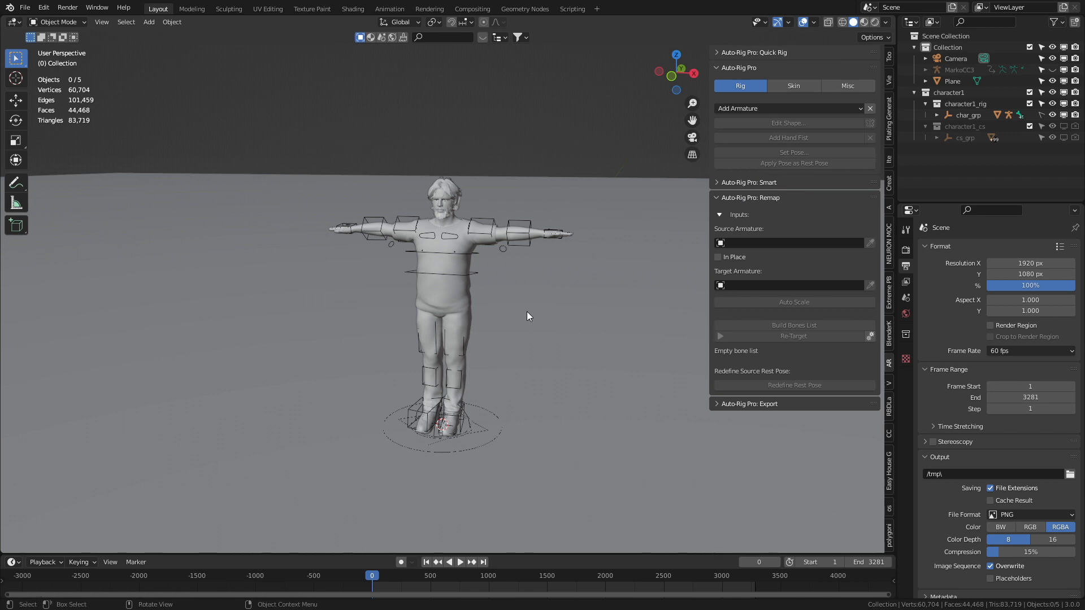
Import Male_Stand_Talking1.bvh via File > Import > Motion Capture as a new armature.
click(21, 7)
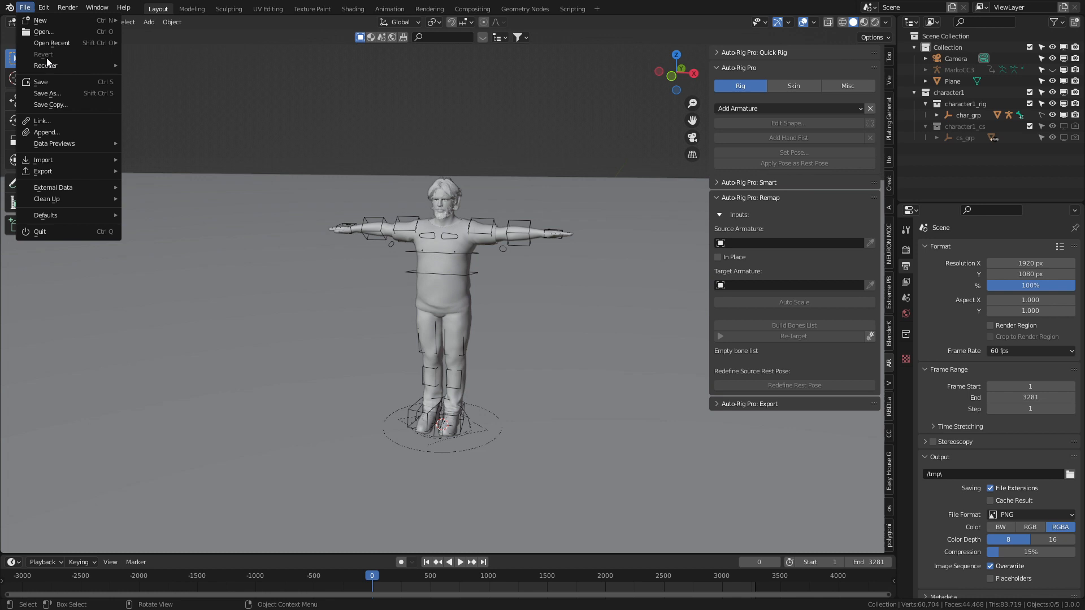
mouse_move(42, 160)
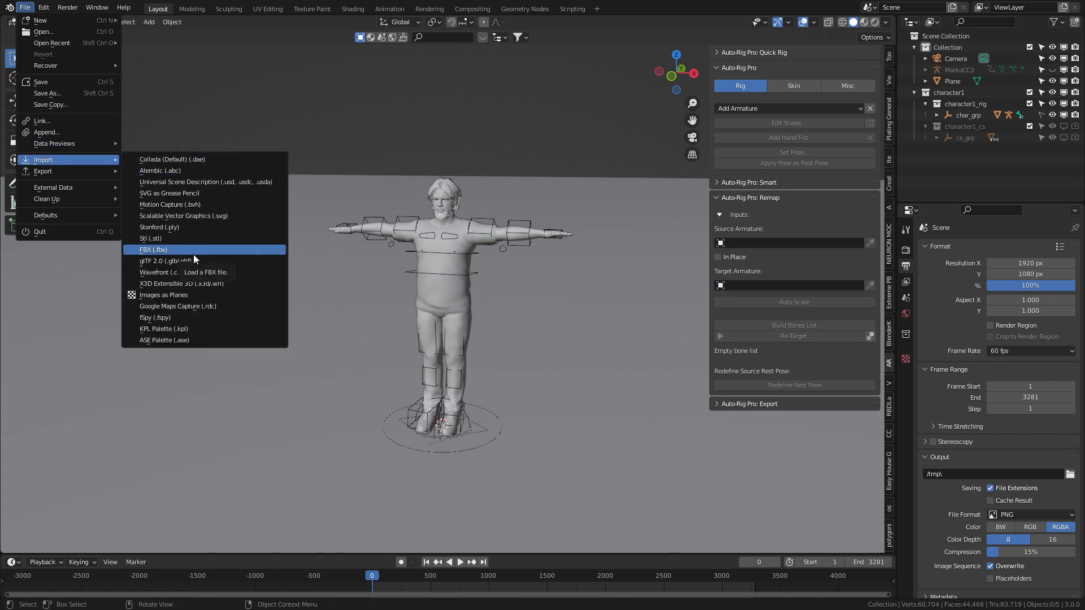
click(205, 207)
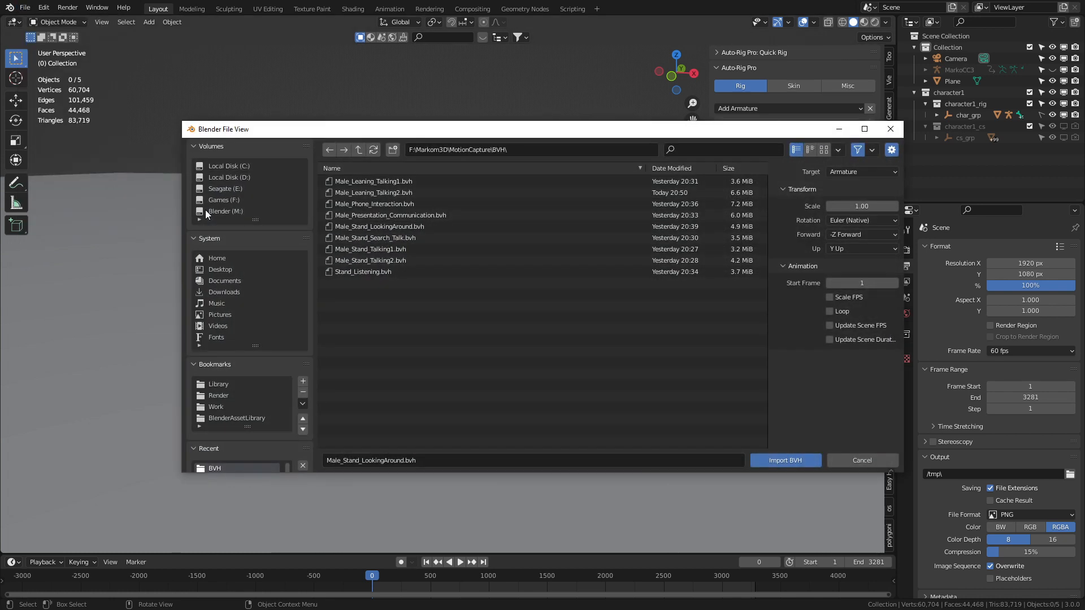
double_click(398, 251)
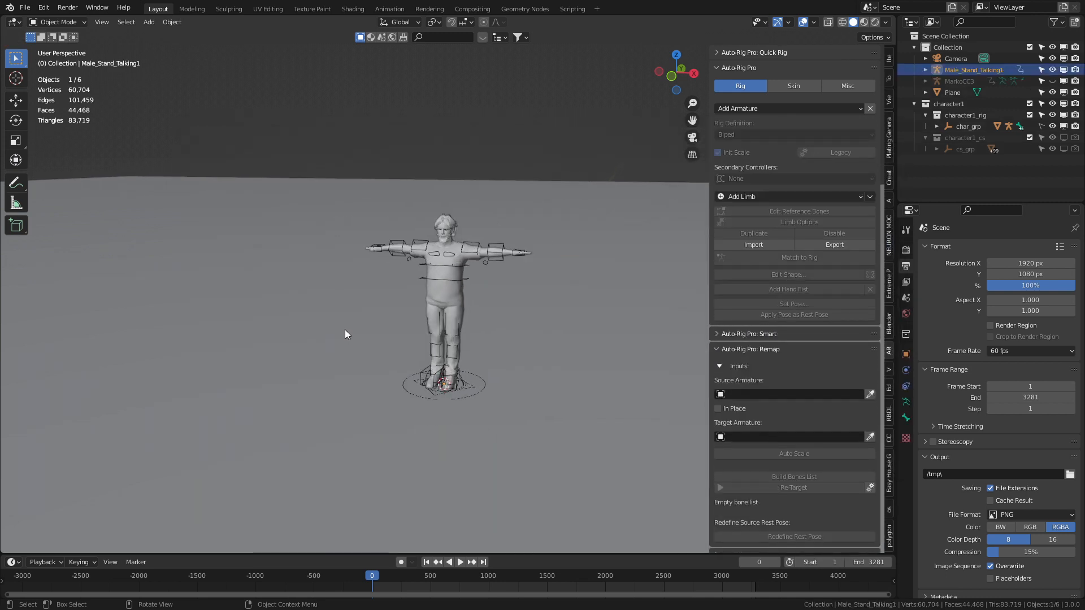
Scale the mocap skeleton to 0.01 and place it left of the character.
key(s)
key(Return)
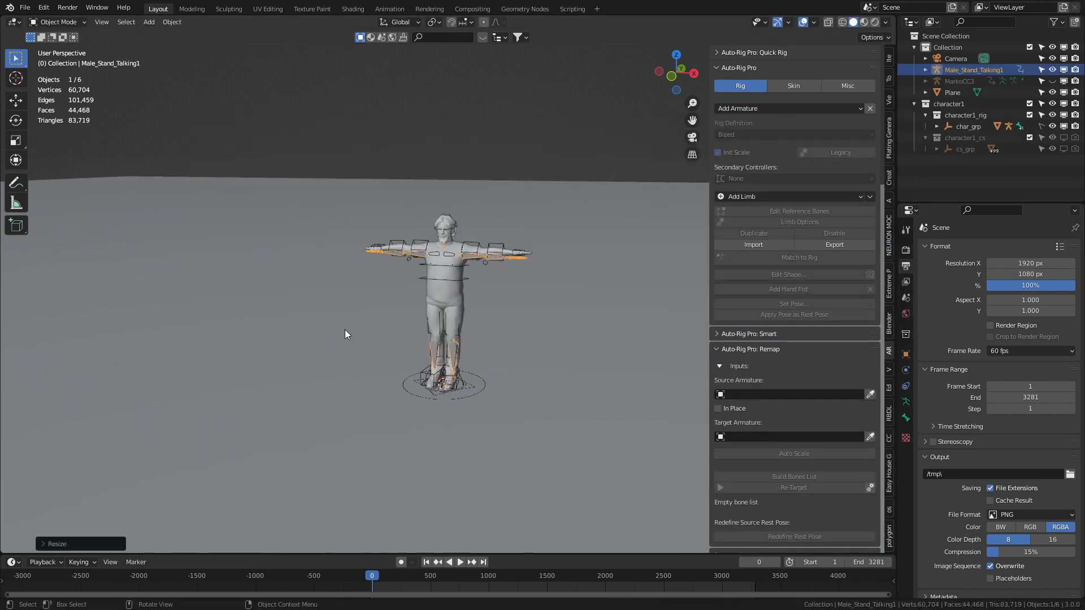
key(g)
click(221, 328)
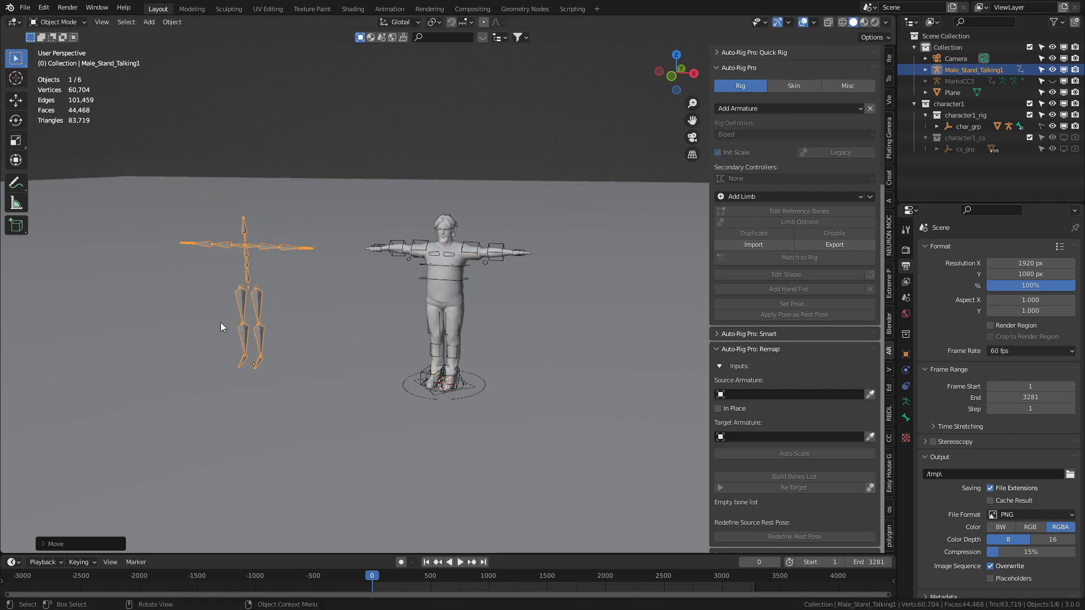
Set Male_Stand_Talking1 as source, rig as target, and build the bones list.
click(870, 395)
click(502, 243)
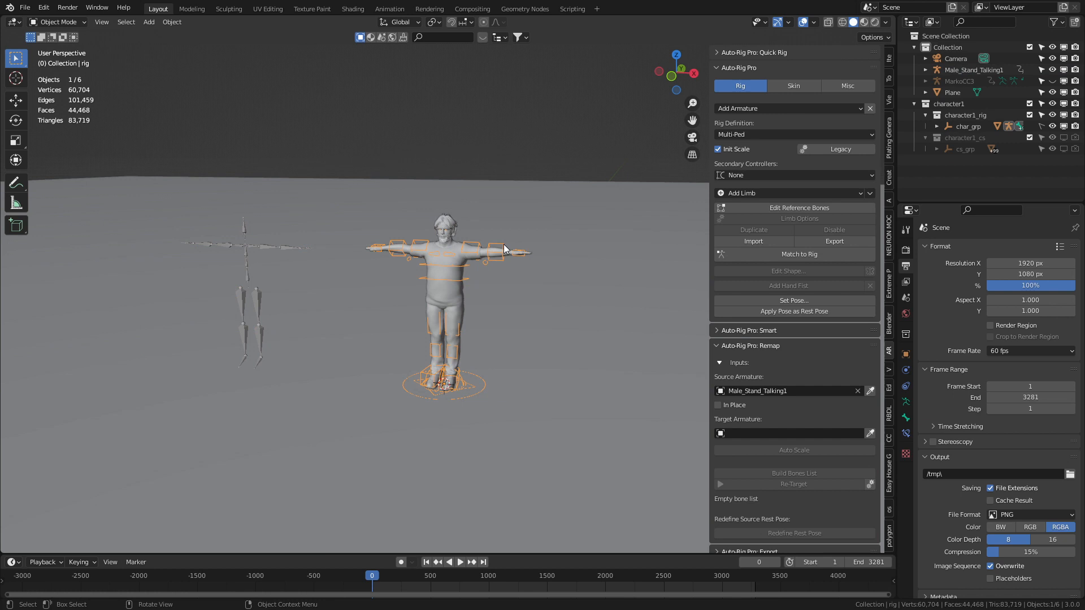
click(869, 434)
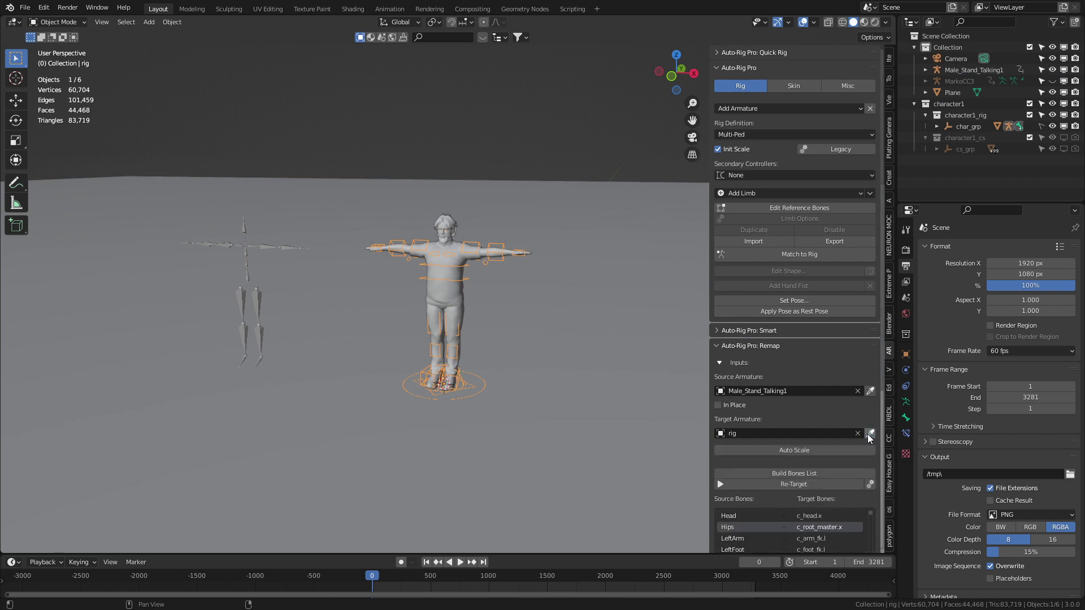
Review the Head and Hips bone mappings, leaving Hips as the root.
click(821, 479)
scroll(763, 356, down, 3)
scroll(746, 255, down, 3)
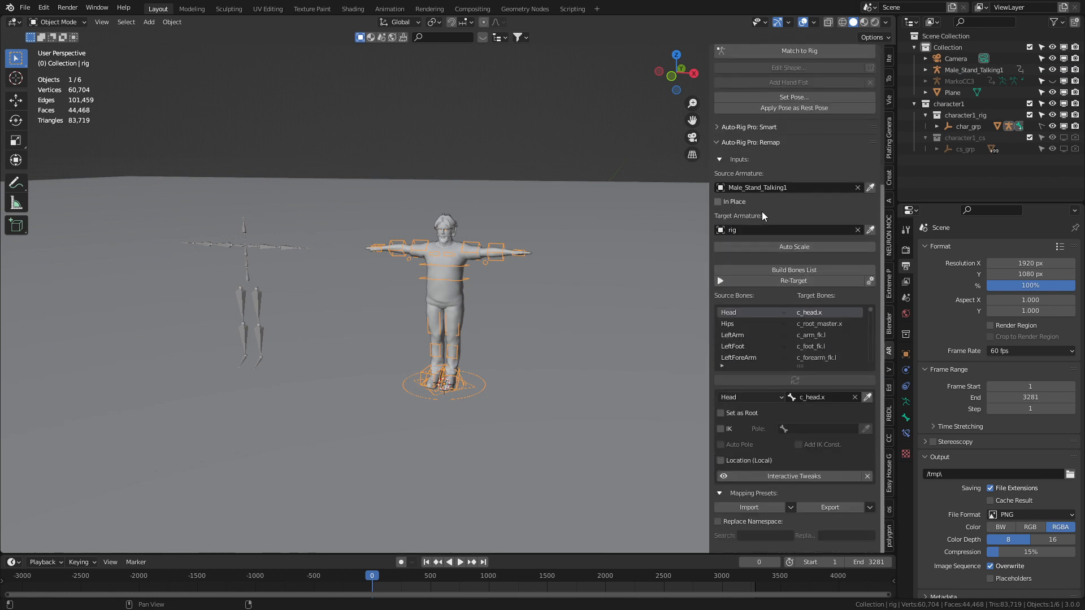
click(820, 325)
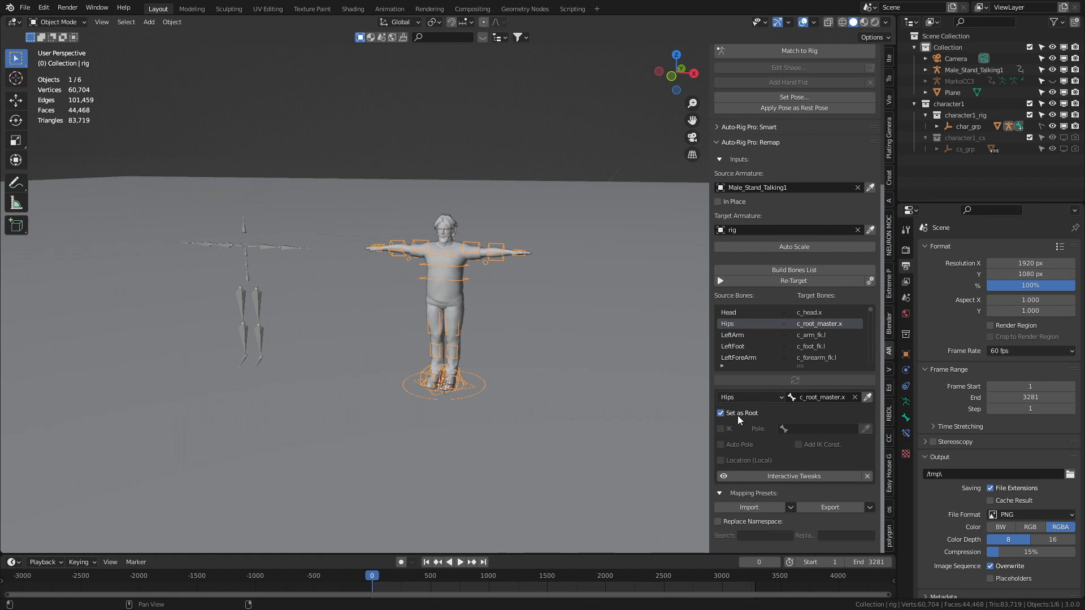
click(805, 272)
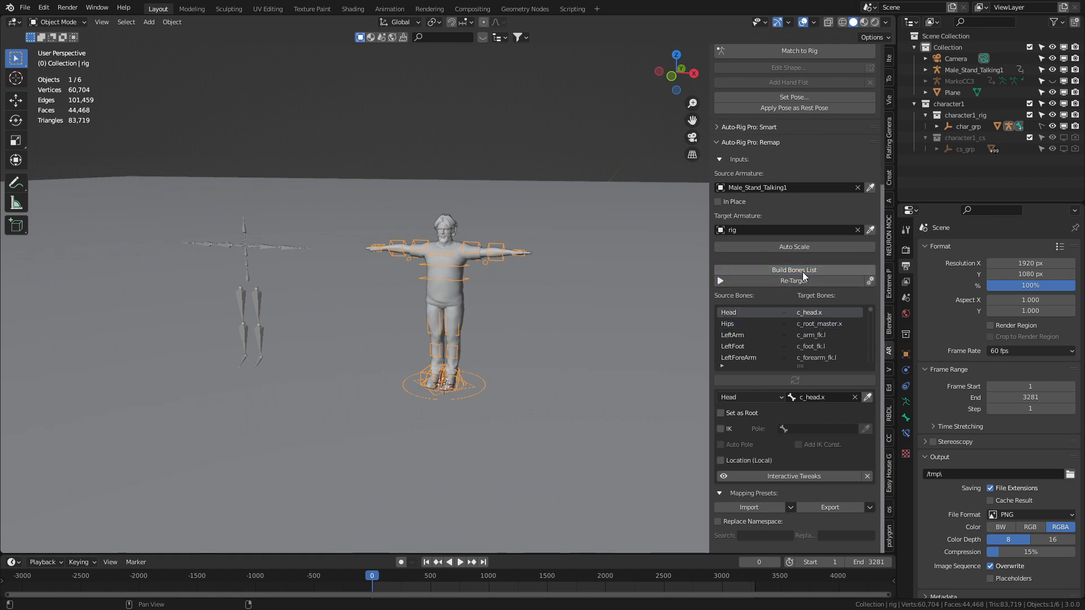
click(826, 324)
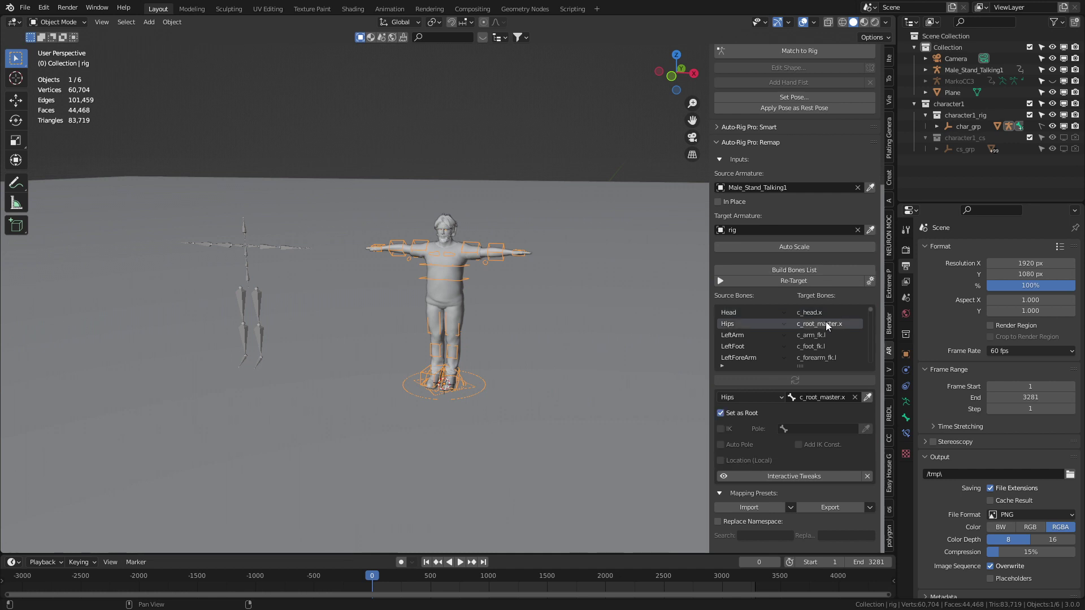
Retarget the motion onto the rig for frames 1–1802 and start playback.
click(811, 283)
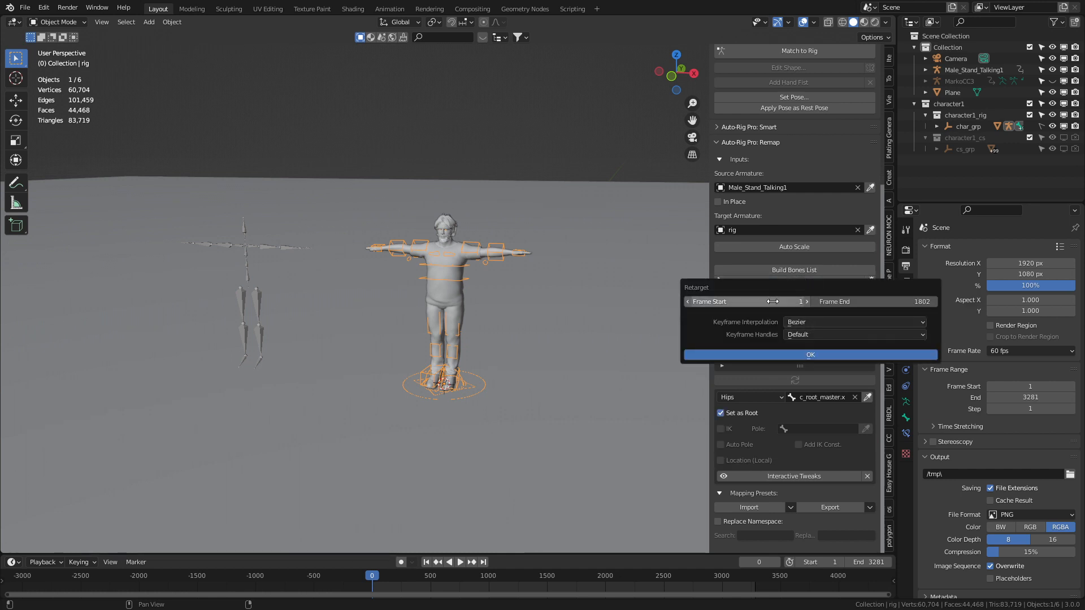
click(814, 356)
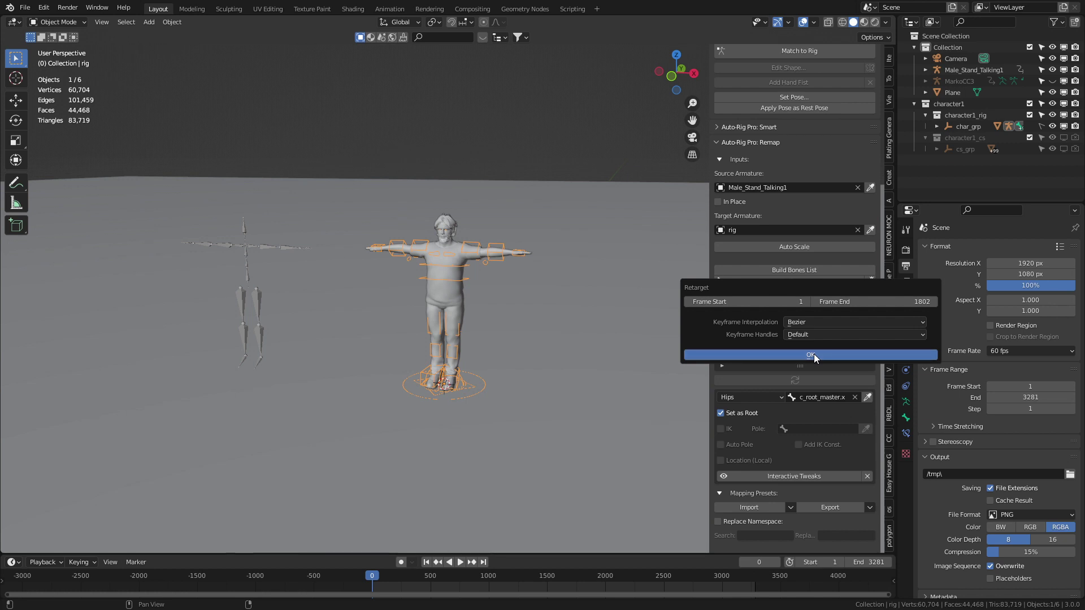
click(460, 562)
Orbit the viewport around the character to watch the talking animation.
middle_drag(438, 461, 574, 456)
middle_drag(511, 474, 497, 481)
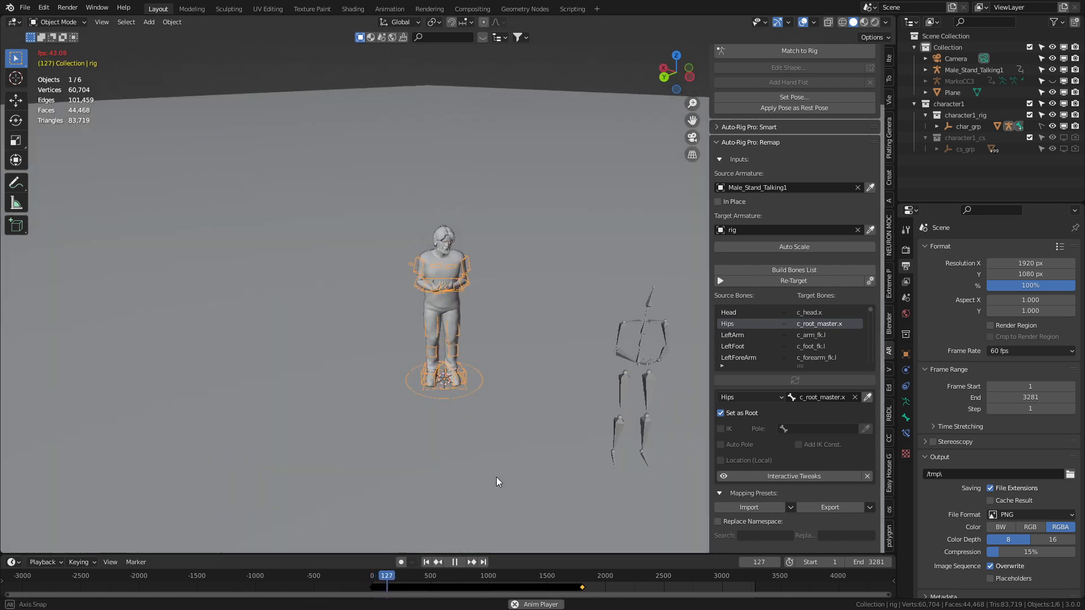
shift+middle_drag(509, 423, 399, 429)
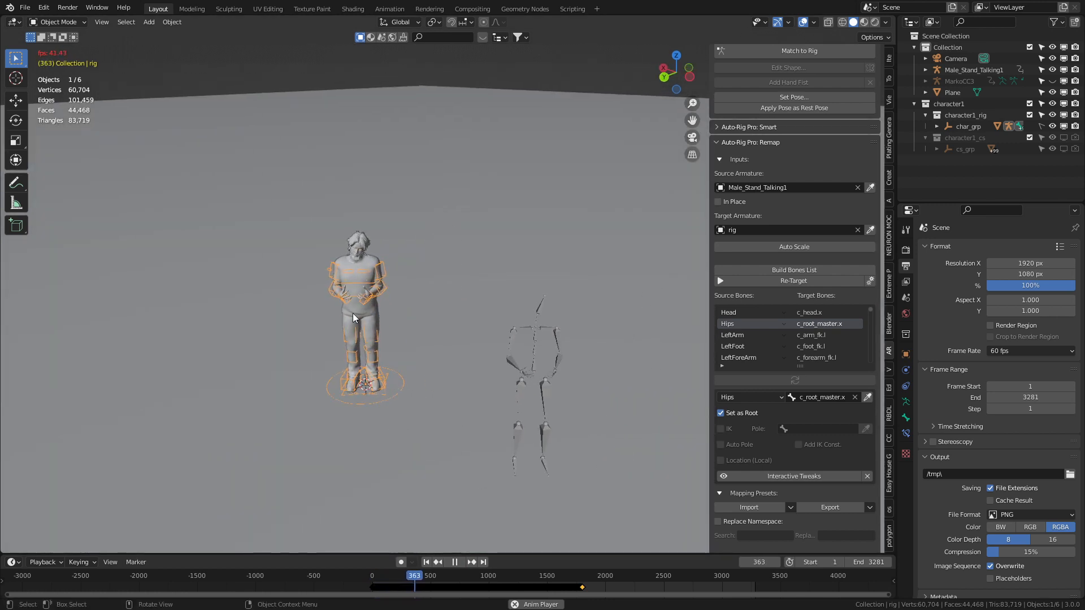